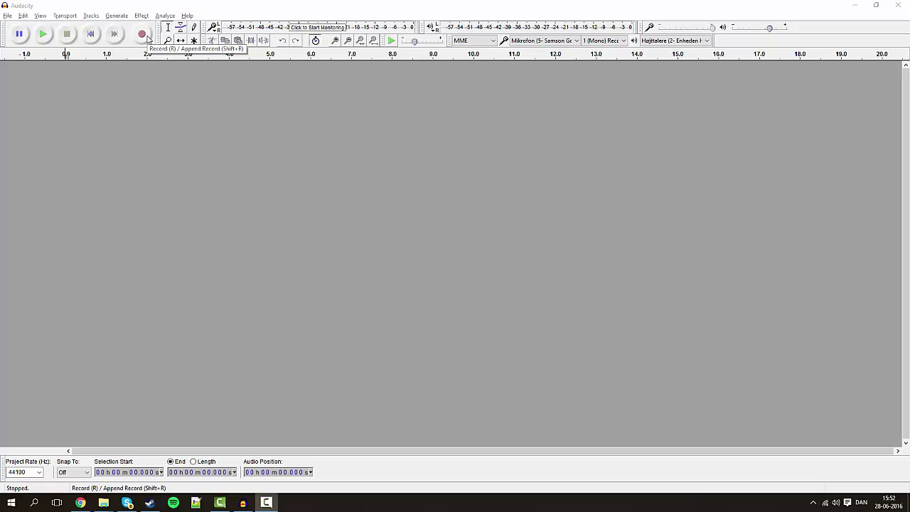
# - Record about nine seconds of voice into the mono track, then stop recording
pyautogui.click(142, 34)
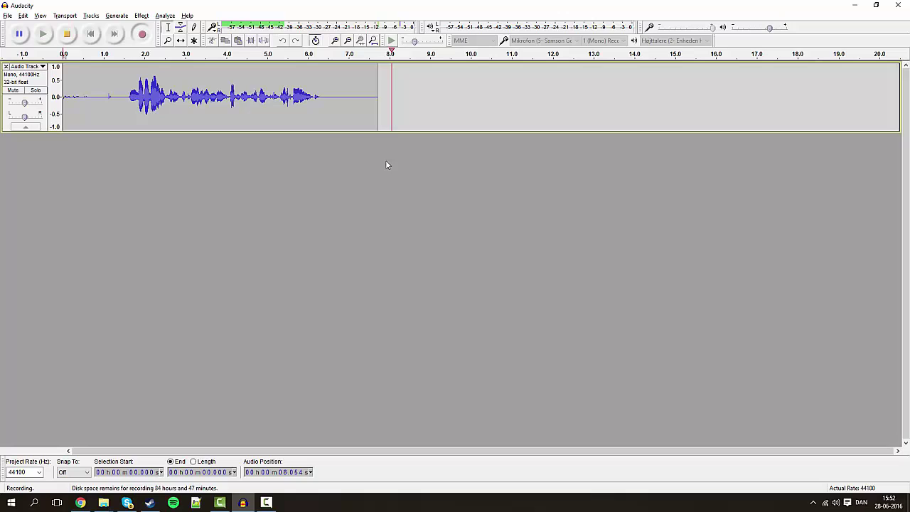
pyautogui.press('space')
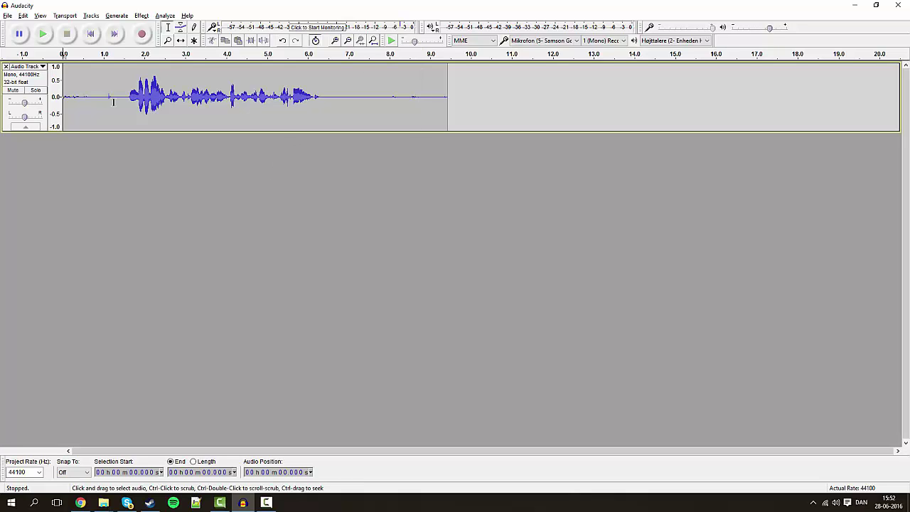
# - Select the trailing silence from about 6.4 s to 9.5 s as a noise sample
pyautogui.moveTo(121, 98); pyautogui.dragTo(44, 92)
pyautogui.click(173, 154)
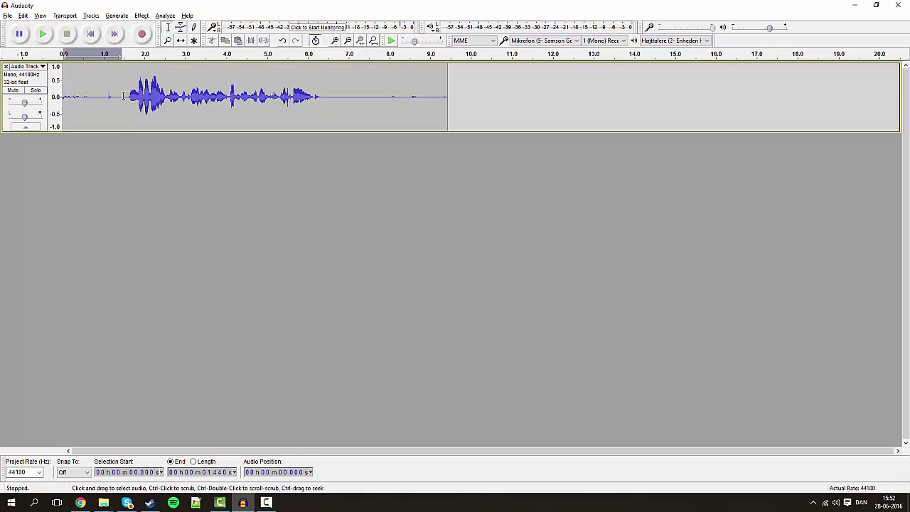
pyautogui.moveTo(121, 98); pyautogui.dragTo(125, 98)
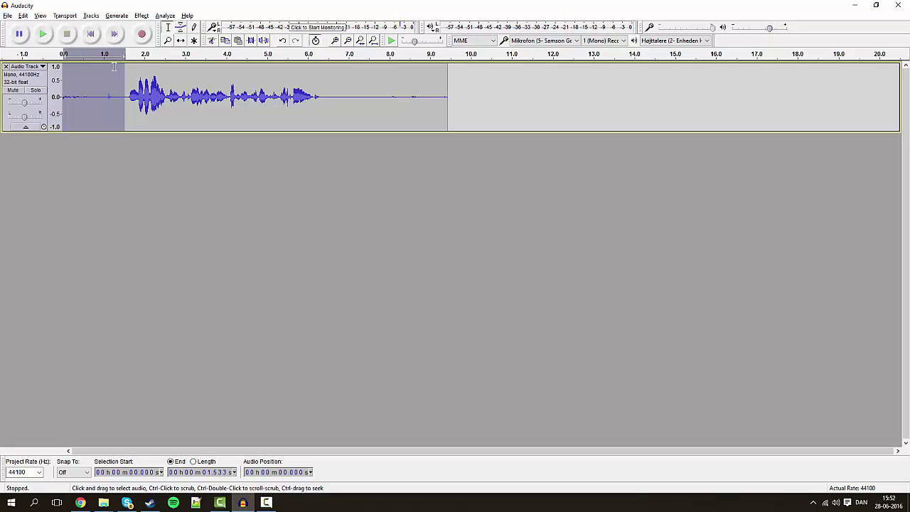
pyautogui.moveTo(321, 94)
pyautogui.mouseDown()
pyautogui.moveTo(454, 84)
pyautogui.moveTo(463, 72)
pyautogui.mouseUp()
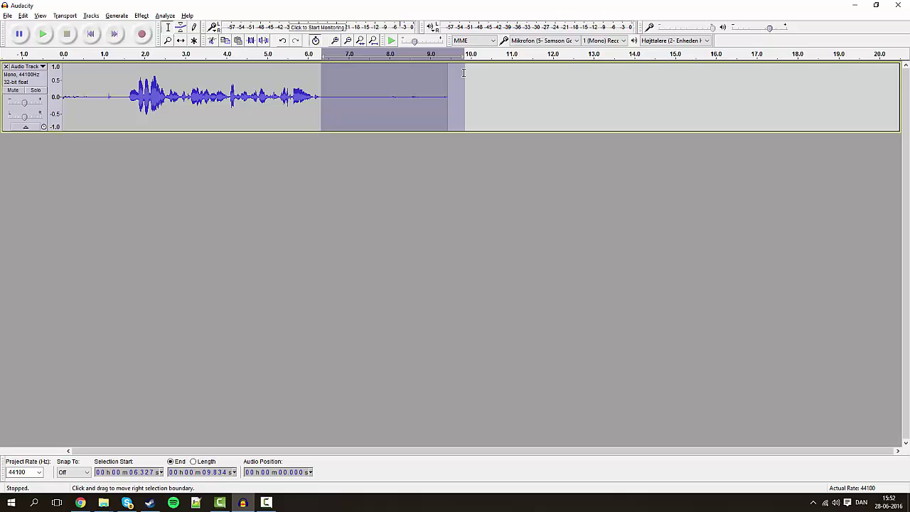
pyautogui.click(262, 151)
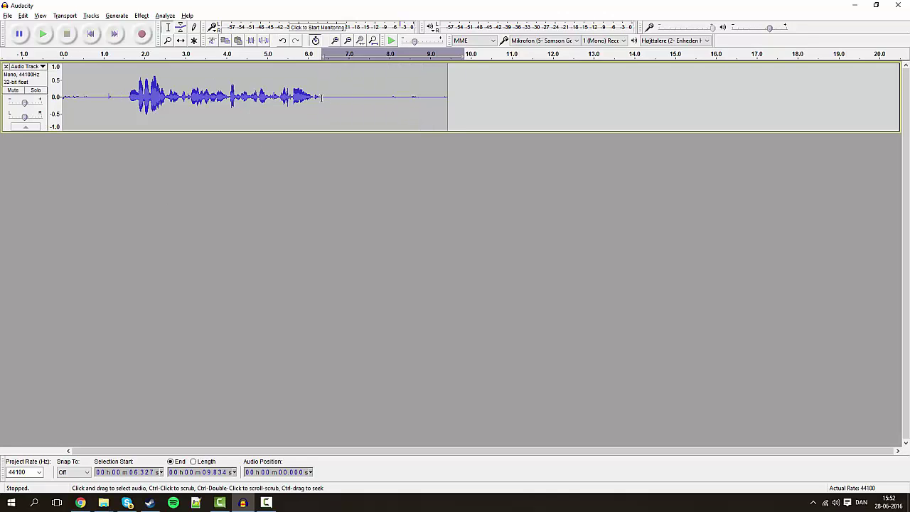
pyautogui.moveTo(323, 96); pyautogui.dragTo(450, 101)
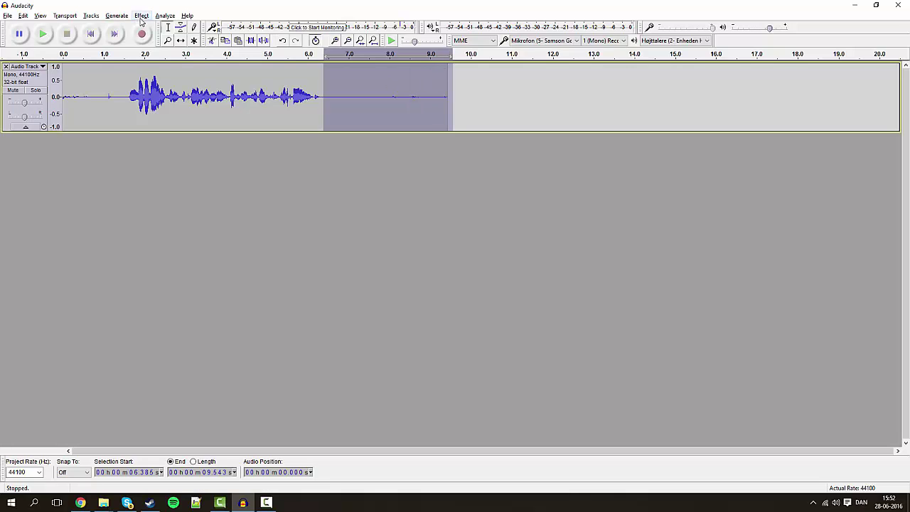
# - Capture a Noise Reduction noise profile from the selected trailing silence
pyautogui.click(141, 16)
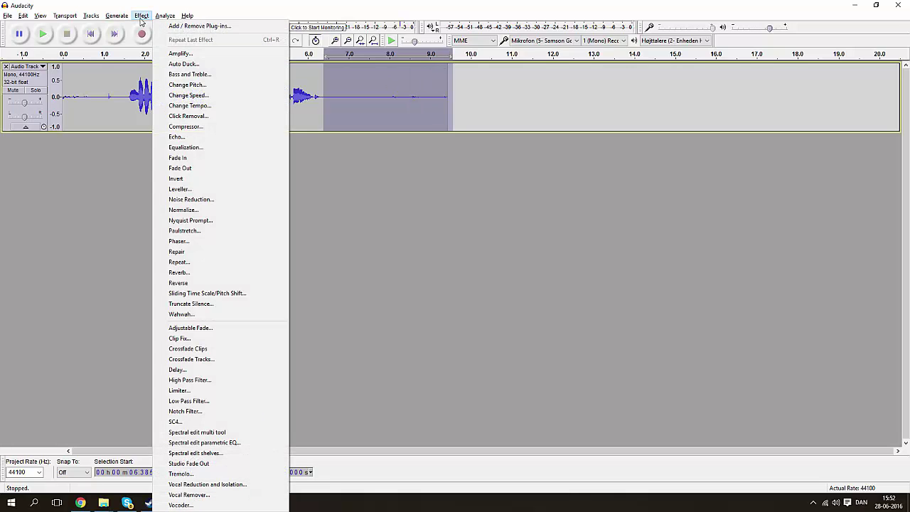
pyautogui.click(200, 199)
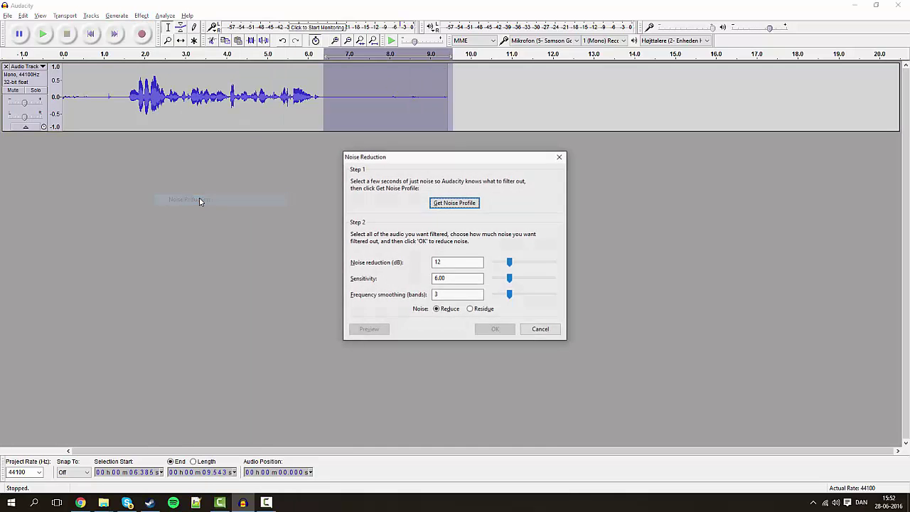
pyautogui.click(463, 204)
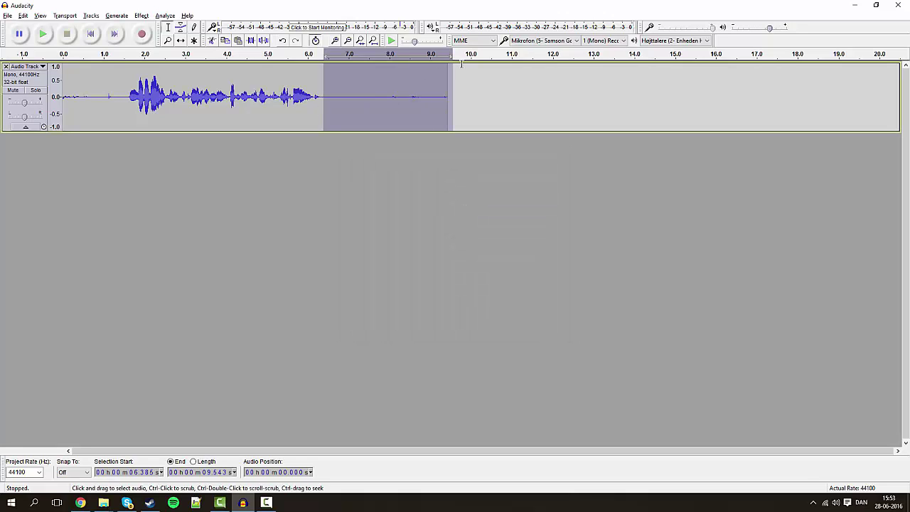
# - Select the entire nine-second recording and bring up Noise Reduction again
pyautogui.click(467, 85)
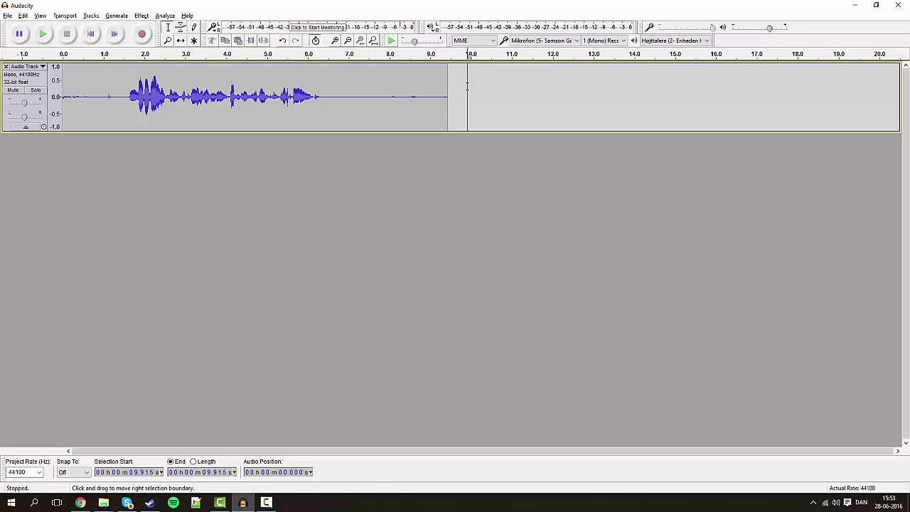
pyautogui.click(462, 88)
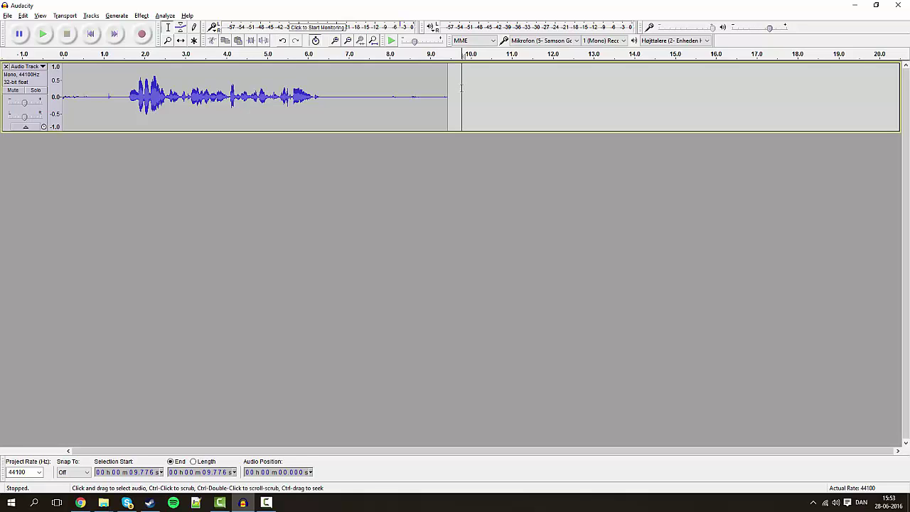
pyautogui.moveTo(461, 88); pyautogui.dragTo(61, 84)
pyautogui.click(139, 15)
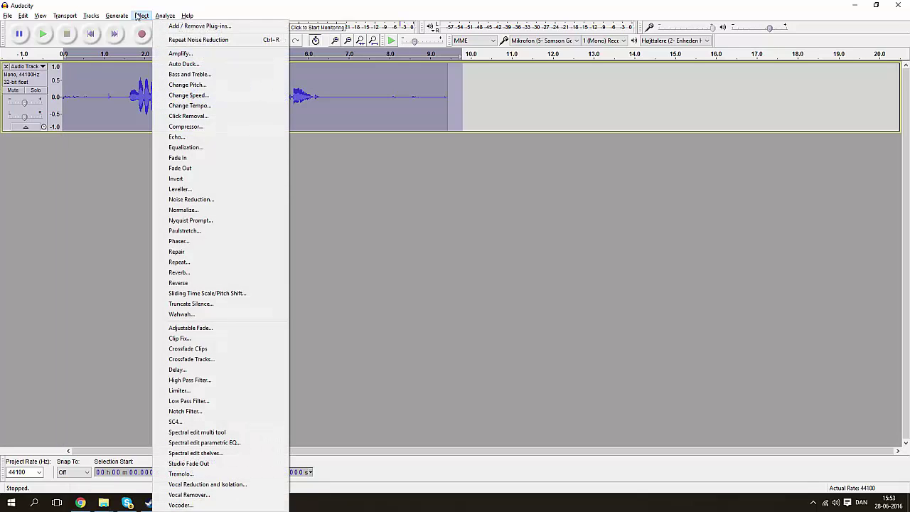
pyautogui.click(226, 199)
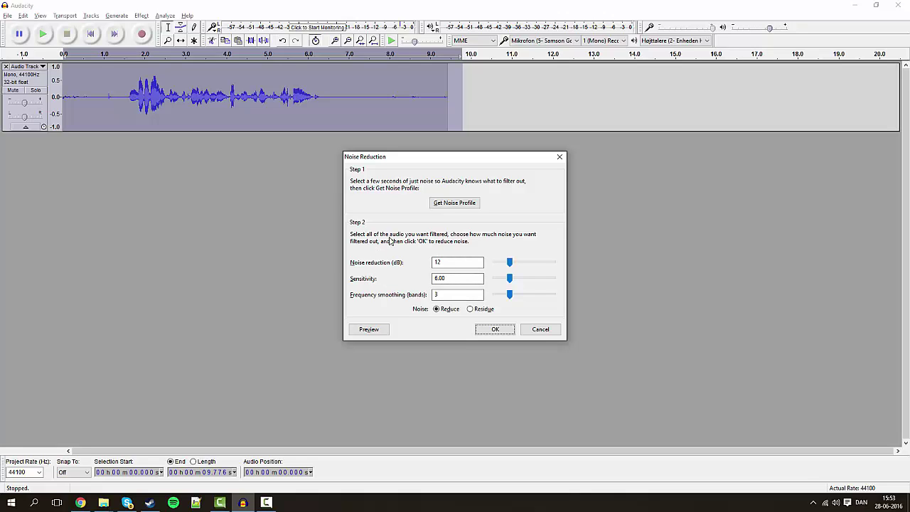
# - Apply default noise reduction to the whole recording and play back the cleaned result
pyautogui.click(494, 330)
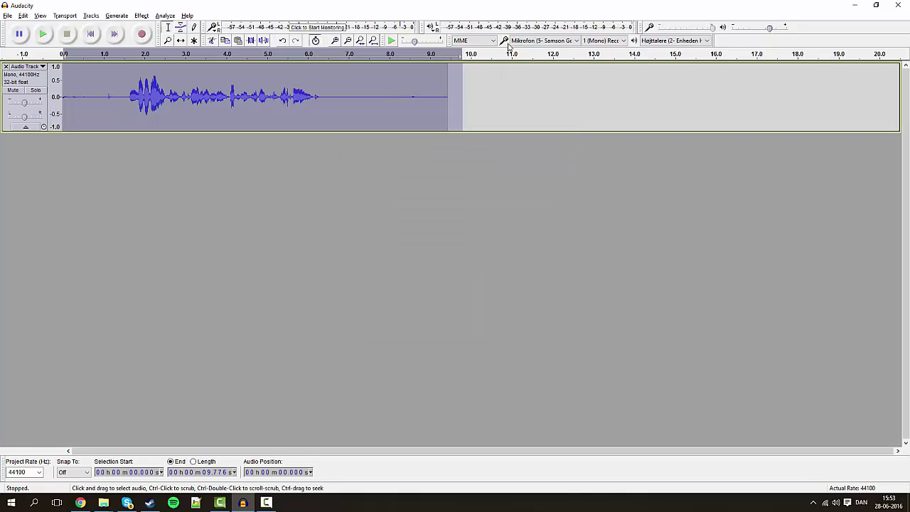
pyautogui.click(482, 96)
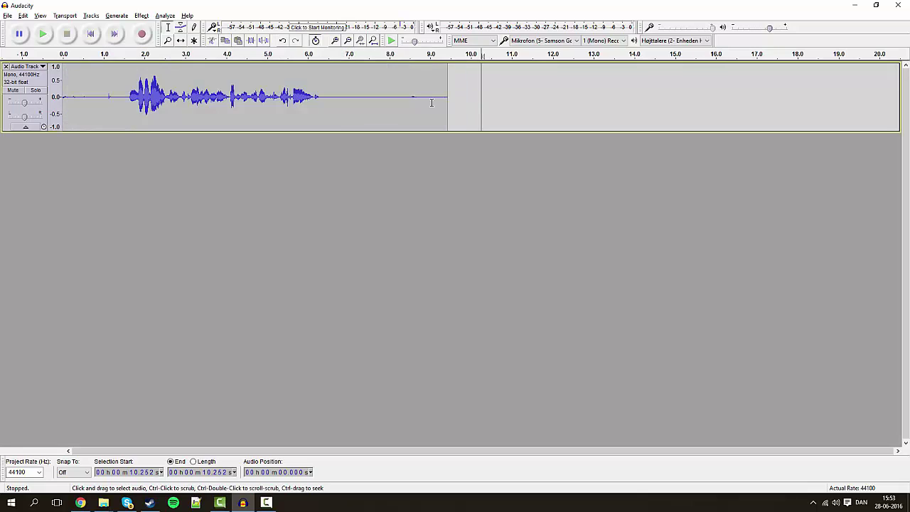
pyautogui.click(69, 96)
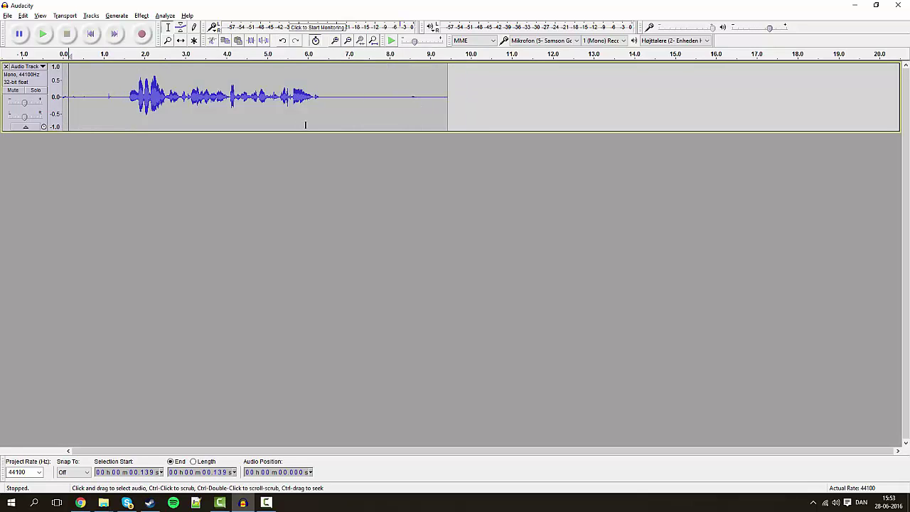
pyautogui.press('space')
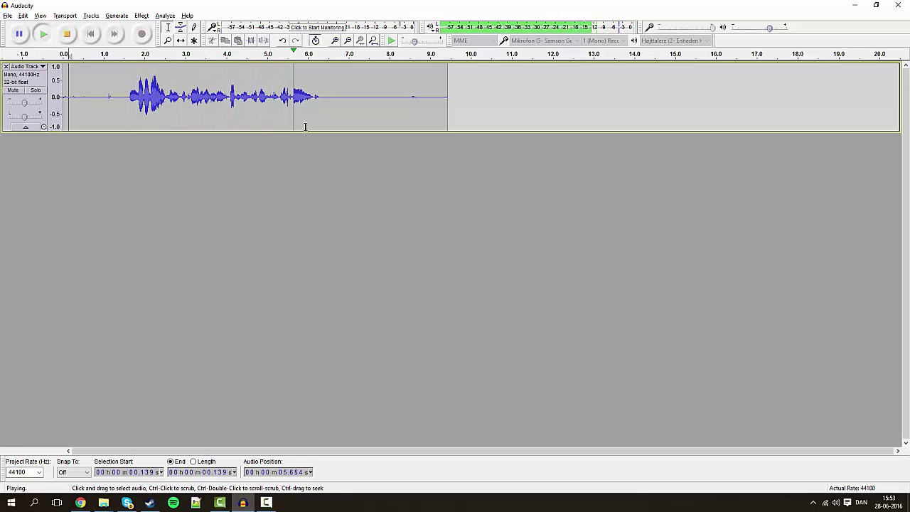
pyautogui.press('space')
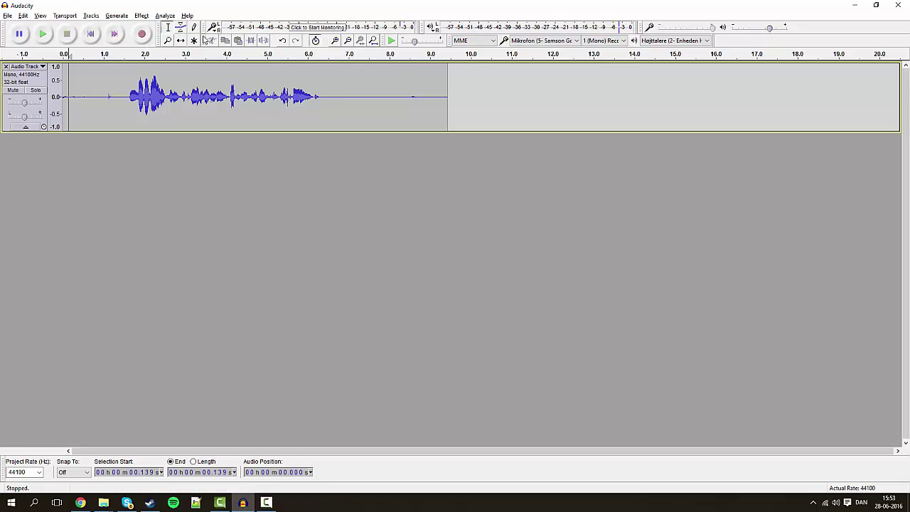
# - Delete the silence after and before the speech, leaving about 5.4 seconds
pyautogui.moveTo(339, 100); pyautogui.dragTo(559, 119)
pyautogui.press('Delete')
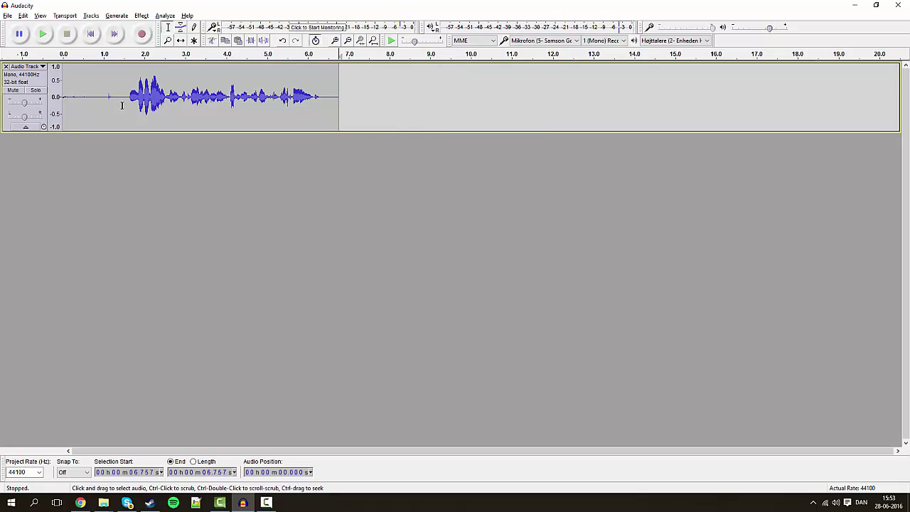
pyautogui.moveTo(122, 105); pyautogui.dragTo(62, 106)
pyautogui.press('Delete')
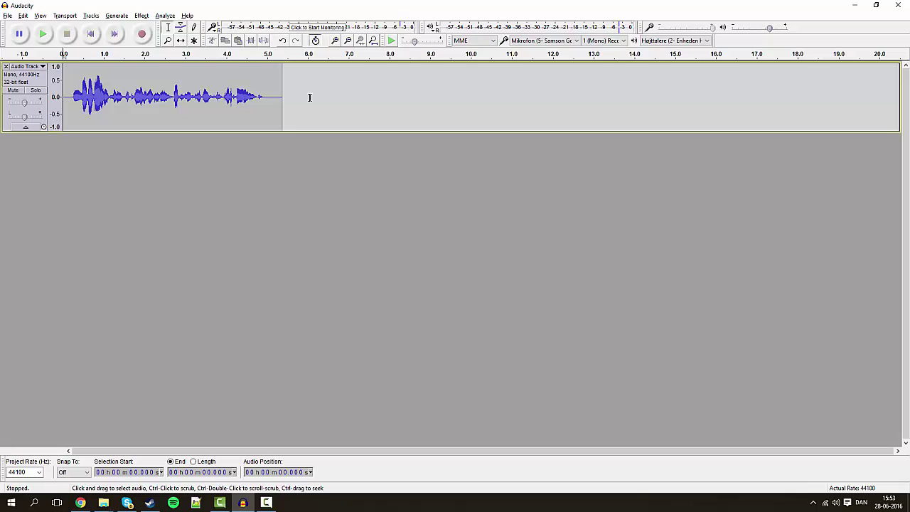
# - Compress all remaining audio at −12 dB threshold and 2:1 ratio with make-up gain
pyautogui.moveTo(333, 89); pyautogui.dragTo(63, 93)
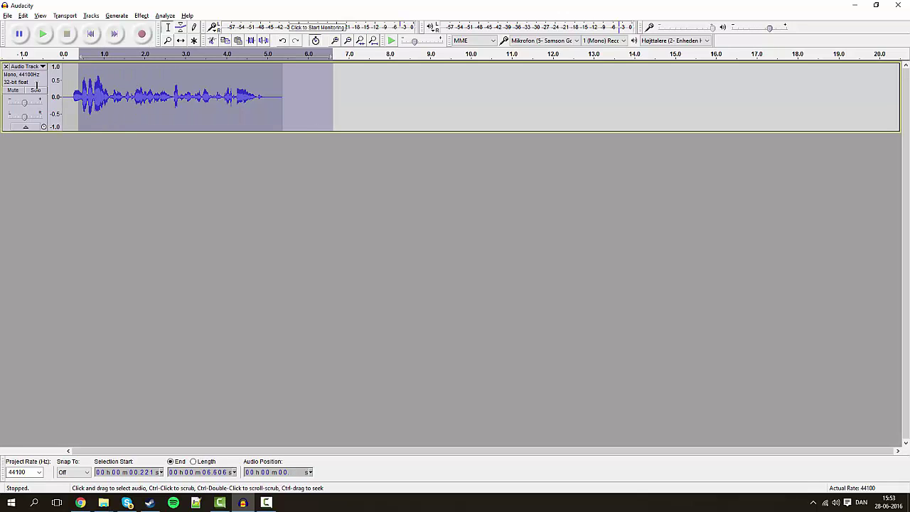
pyautogui.click(142, 15)
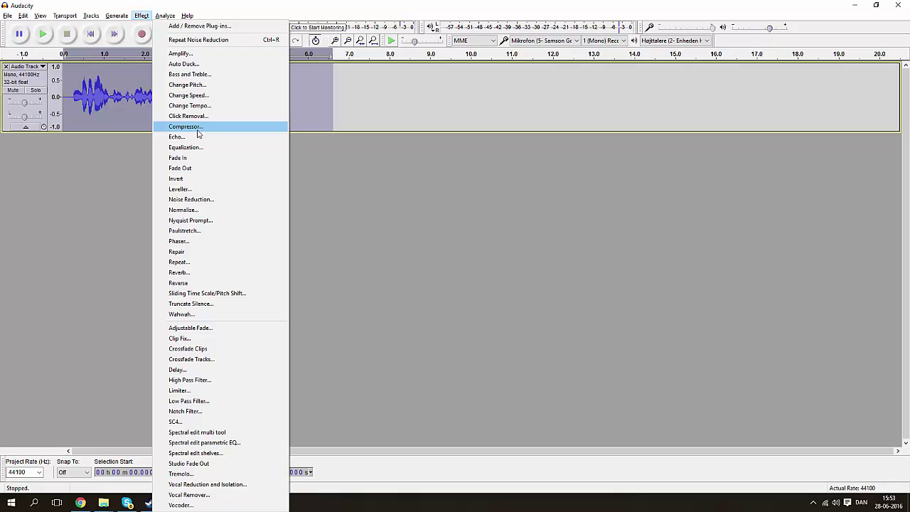
pyautogui.click(197, 128)
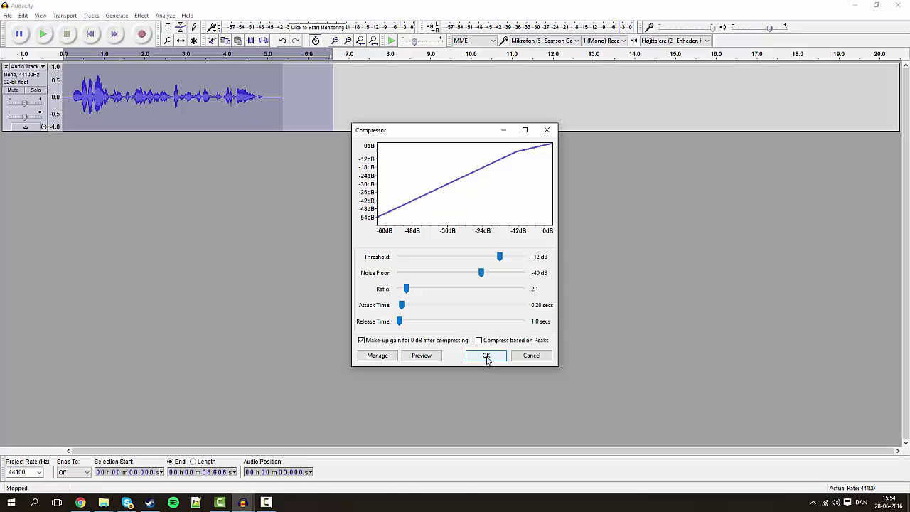
pyautogui.click(487, 357)
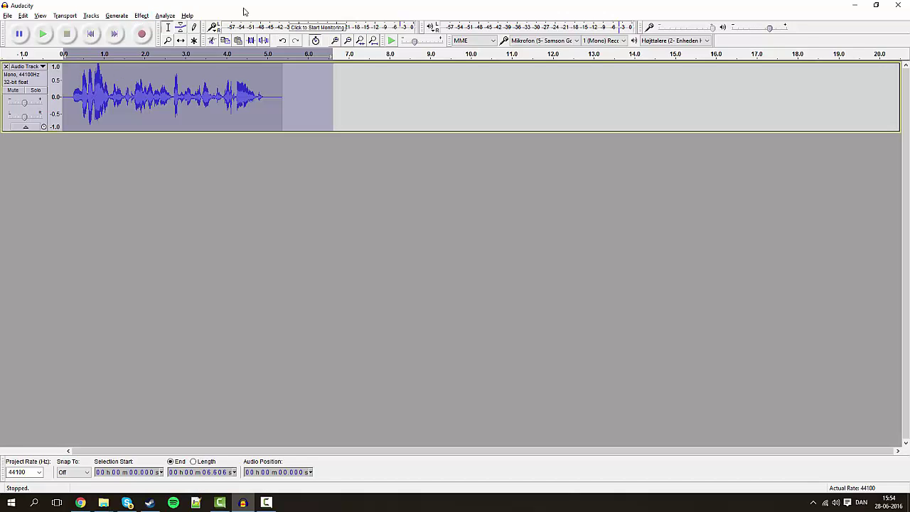
# - Apply the Bass Boost equalization curve, lowered to about 6 dB below 100 Hz
pyautogui.click(141, 16)
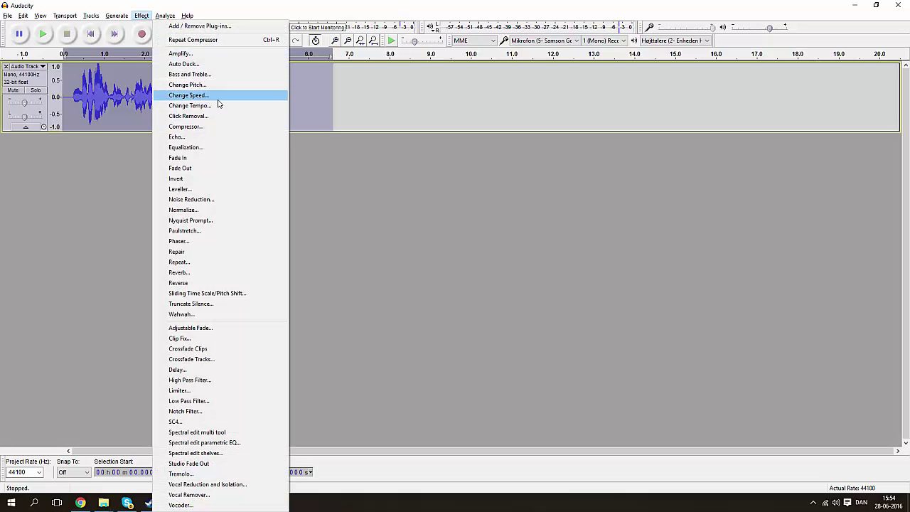
pyautogui.click(199, 150)
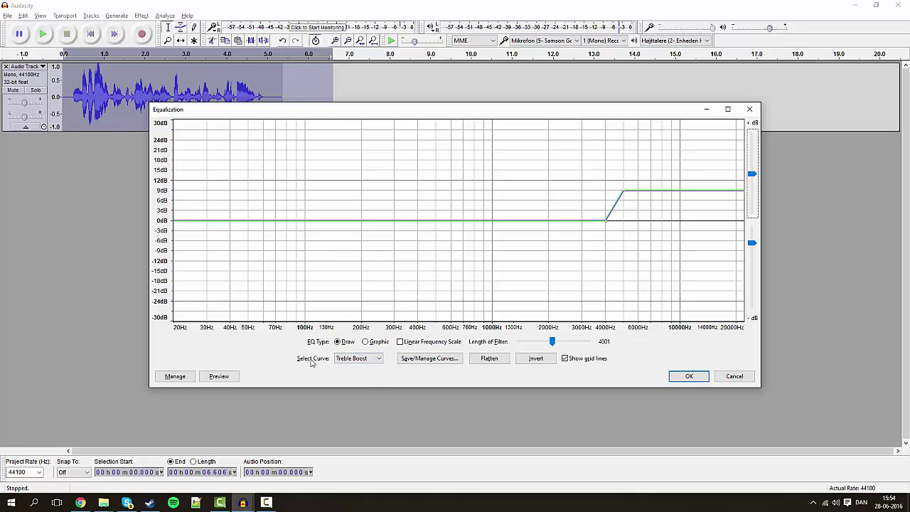
pyautogui.click(368, 358)
pyautogui.click(367, 402)
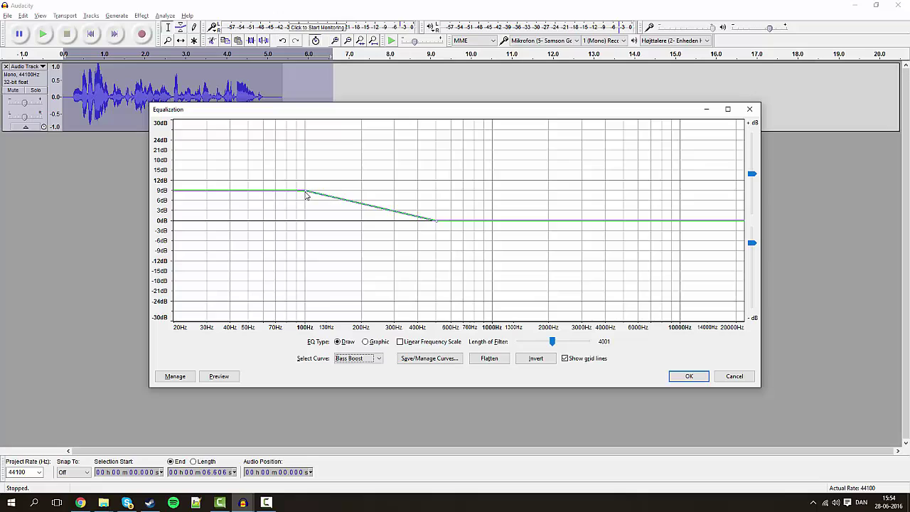
pyautogui.moveTo(306, 194); pyautogui.dragTo(306, 203)
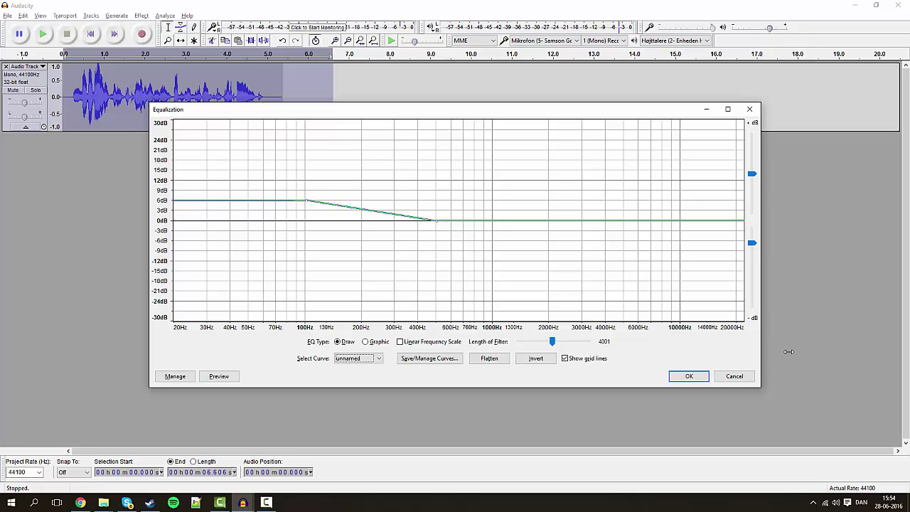
pyautogui.click(689, 376)
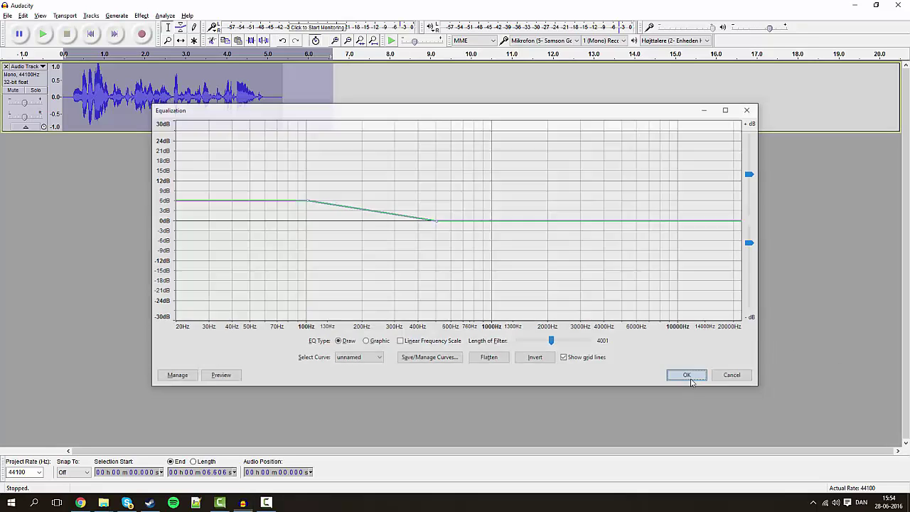
# - Apply the Treble Boost equalization curve above about 4 kHz with its peak slightly lowered
pyautogui.click(142, 15)
pyautogui.click(216, 147)
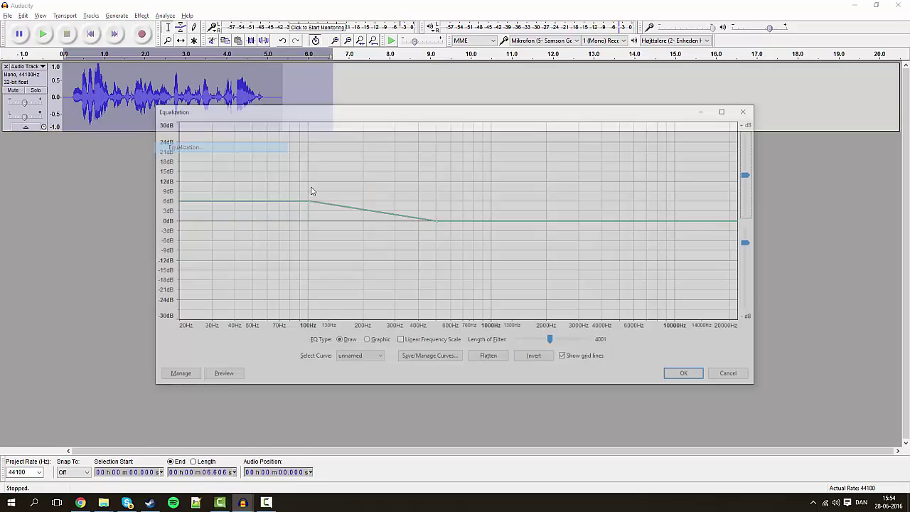
pyautogui.click(363, 360)
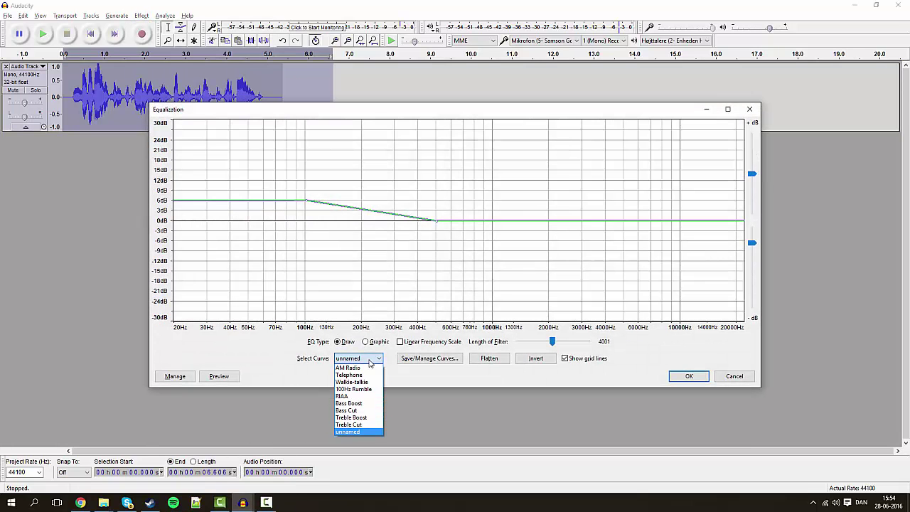
pyautogui.click(367, 419)
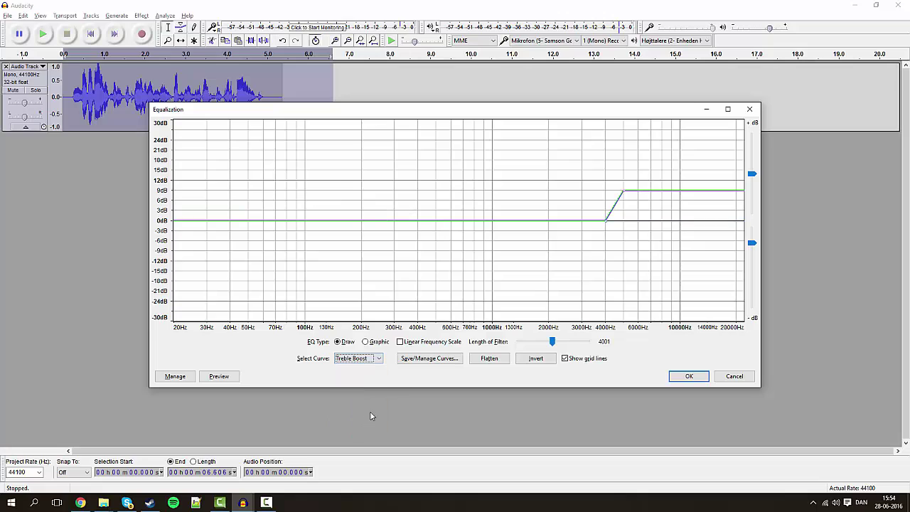
pyautogui.click(625, 195)
pyautogui.moveTo(624, 192); pyautogui.dragTo(626, 199)
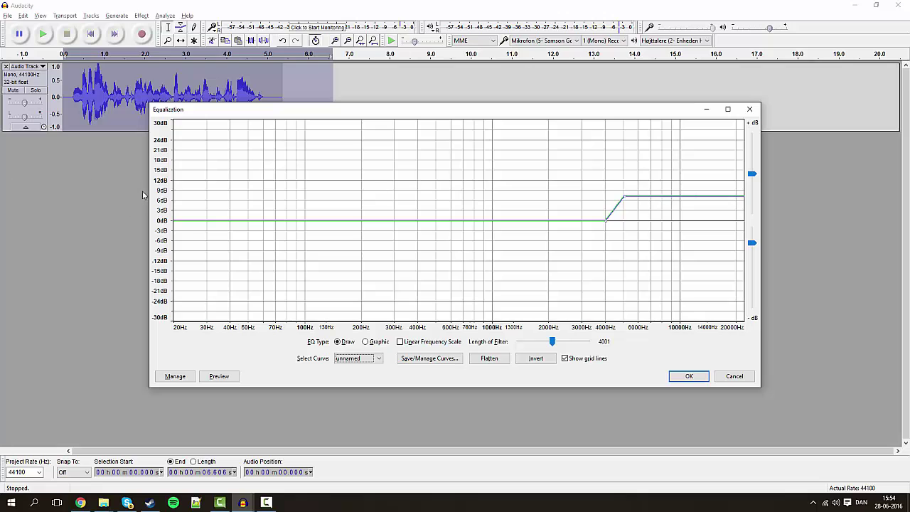
pyautogui.click(689, 375)
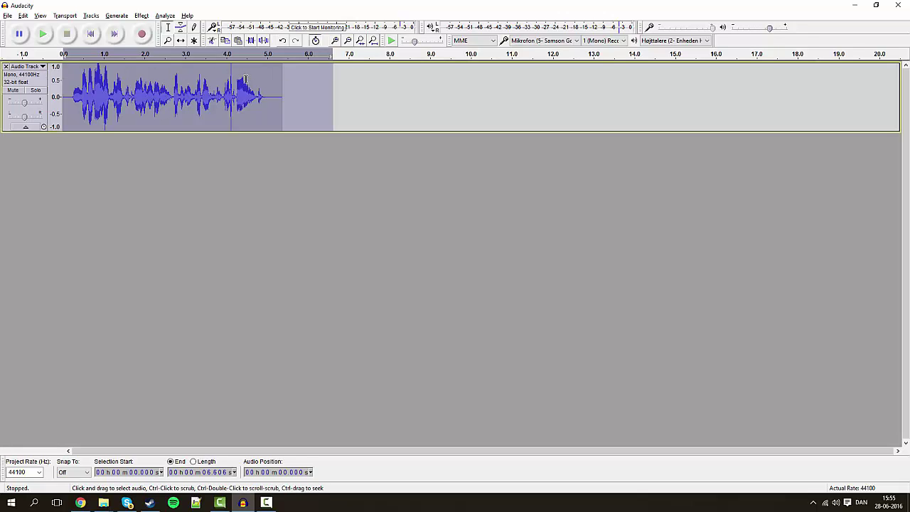
# - Apply the Limiter with type Hard Limit at −3 dB to the track
pyautogui.click(142, 16)
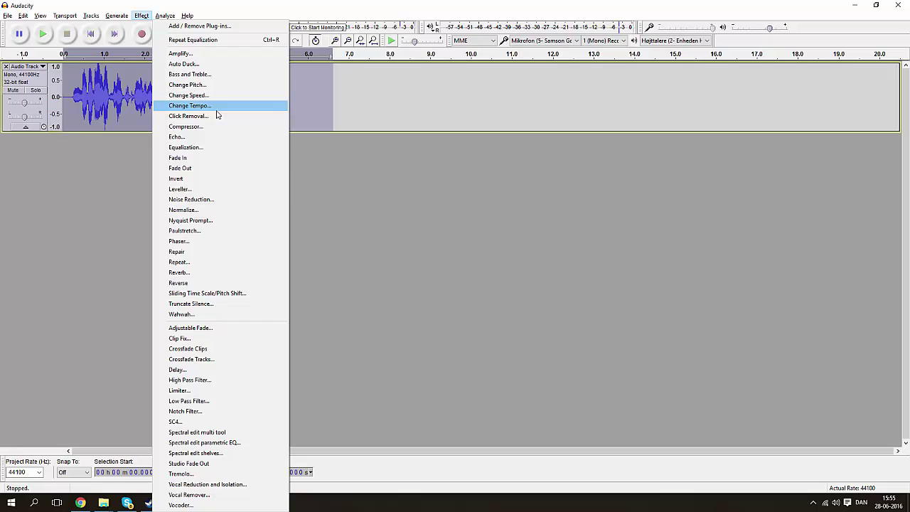
pyautogui.click(221, 391)
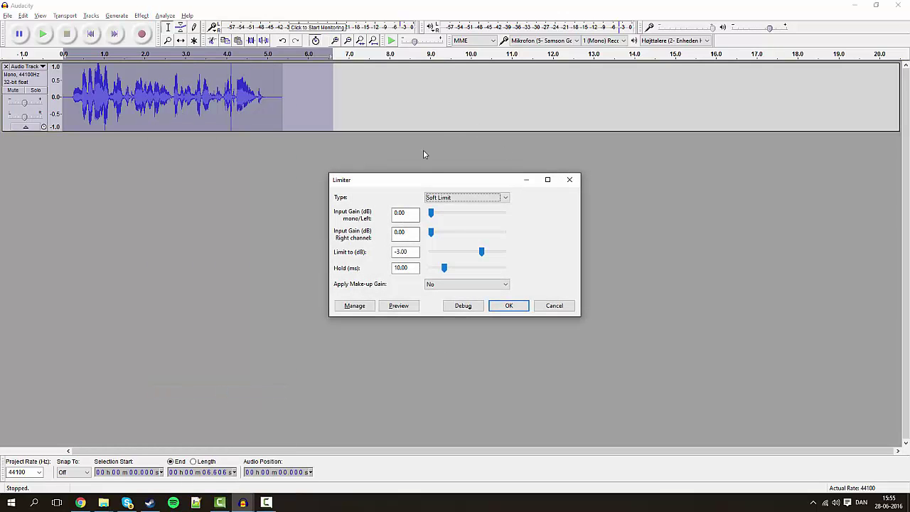
pyautogui.click(472, 199)
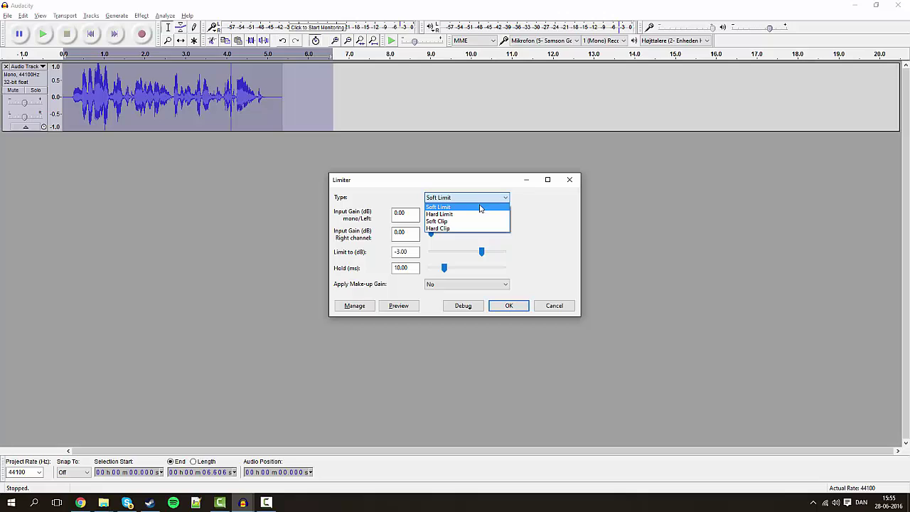
pyautogui.click(448, 215)
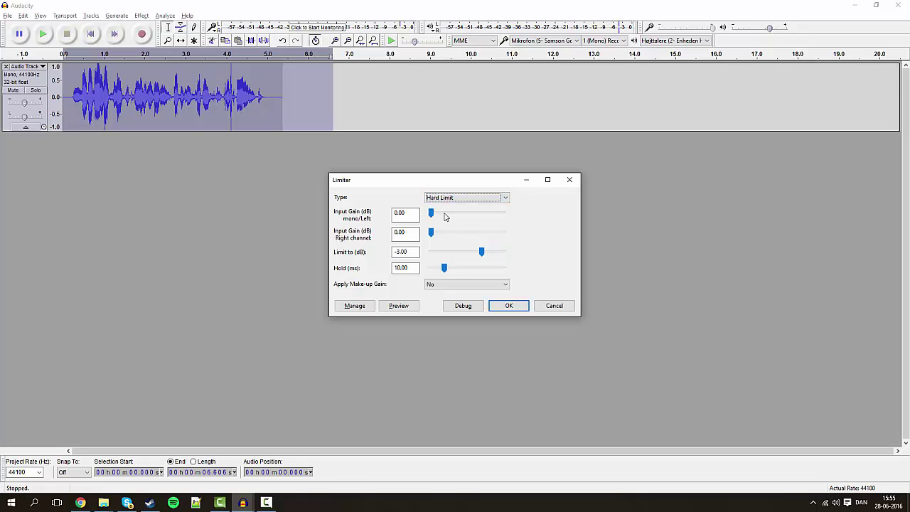
pyautogui.click(510, 306)
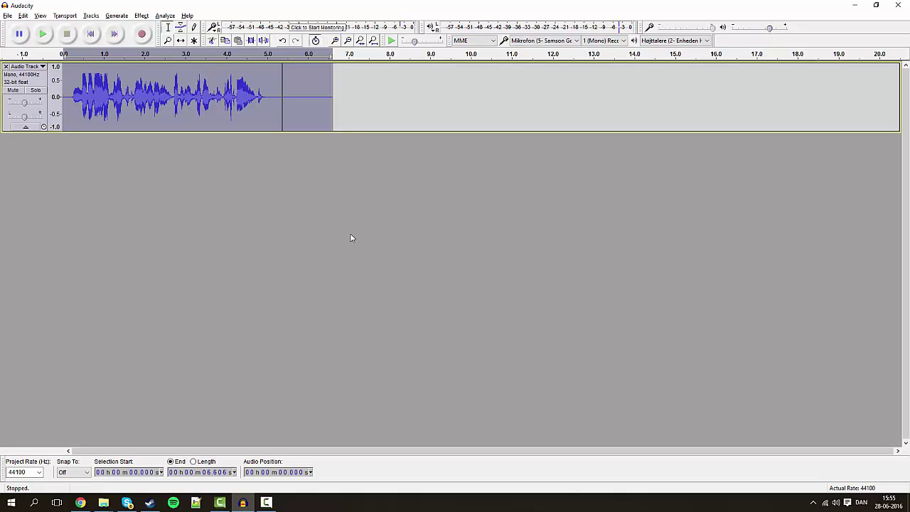
# - Play back the processed recording from near its start
pyautogui.click(387, 92)
pyautogui.click(329, 93)
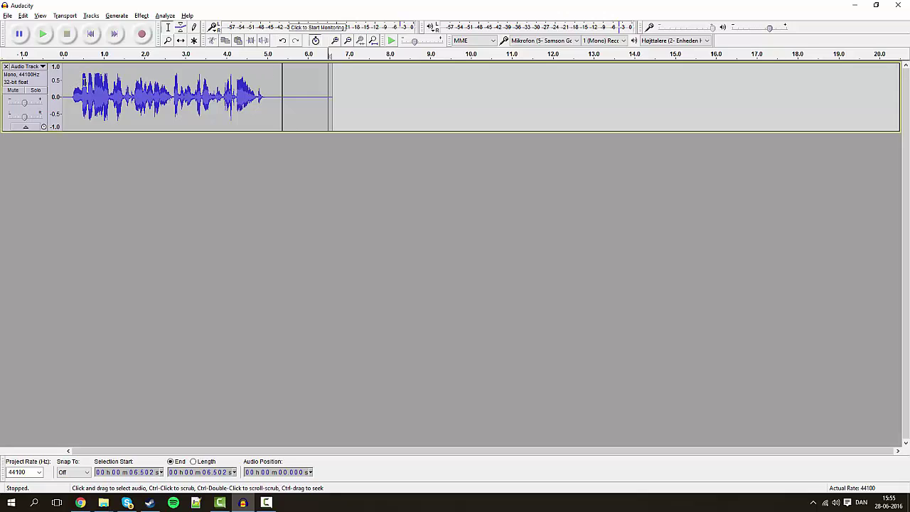
pyautogui.click(70, 88)
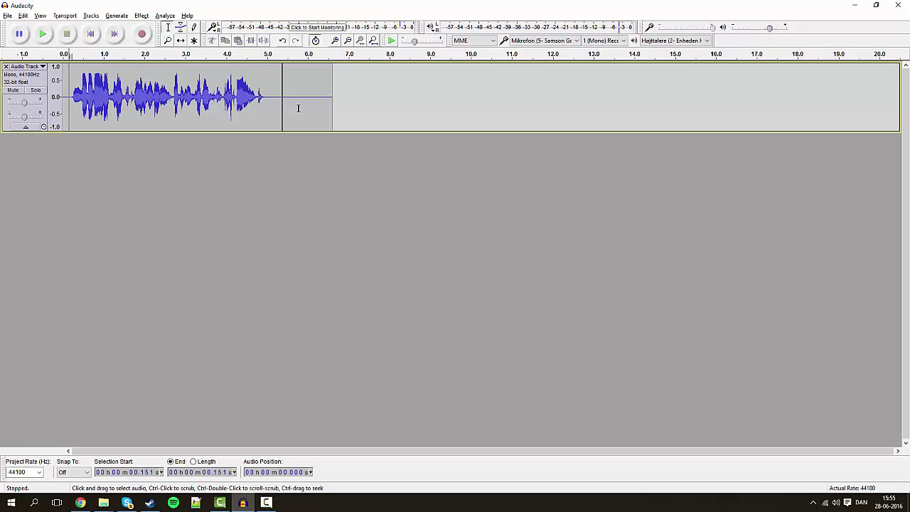
pyautogui.press('space')
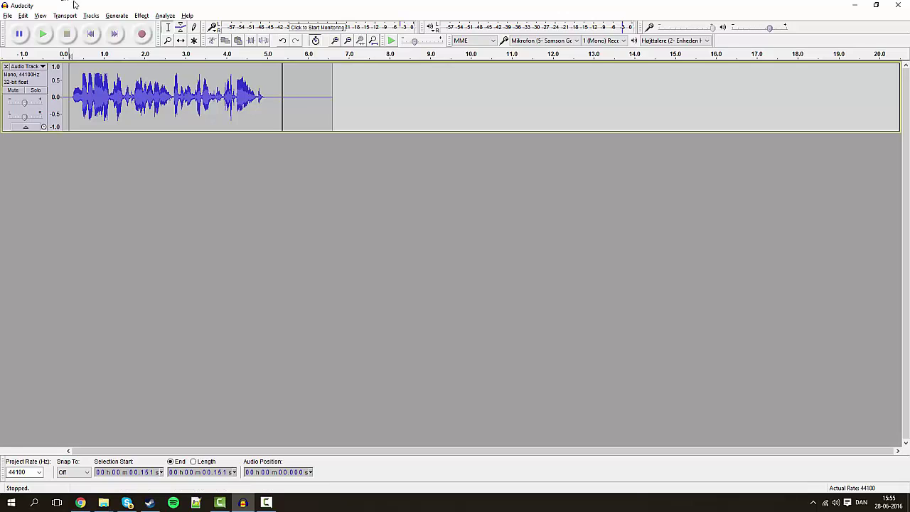
# - Select the whole clip, preview the Limiter, and hard-limit it again at about −3.4 dB
pyautogui.doubleClick(269, 93)
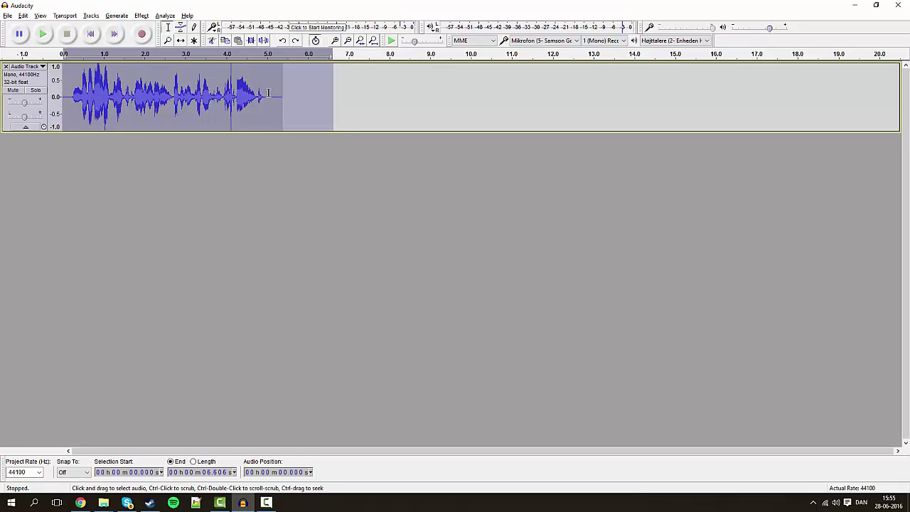
pyautogui.click(141, 15)
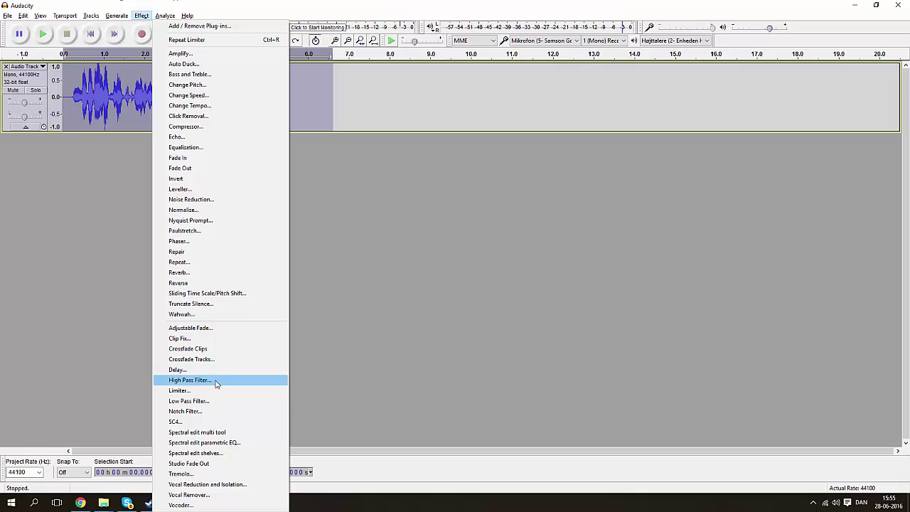
pyautogui.click(179, 390)
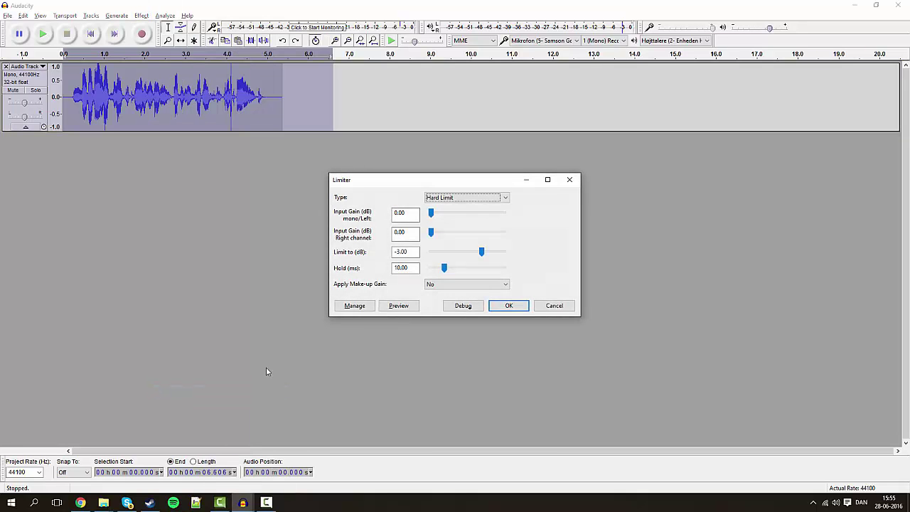
pyautogui.click(410, 308)
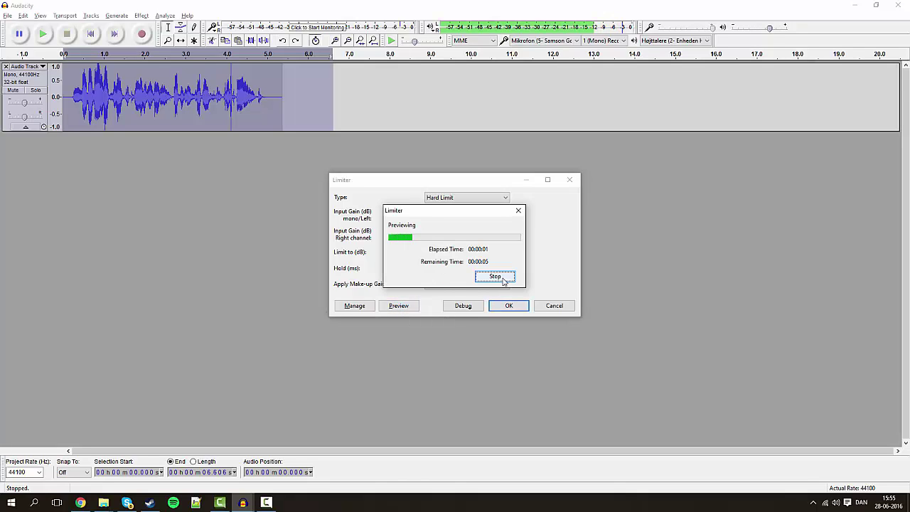
pyautogui.click(503, 283)
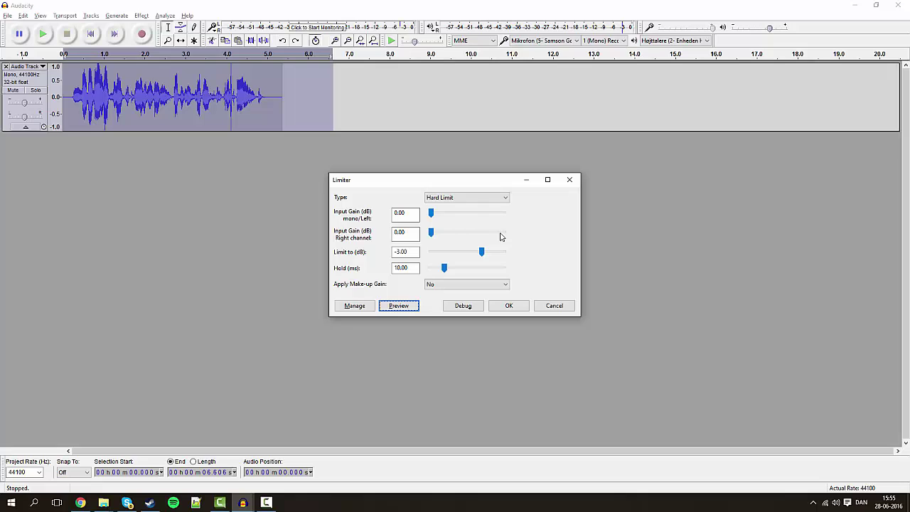
pyautogui.moveTo(481, 252); pyautogui.dragTo(474, 254)
pyautogui.click(518, 306)
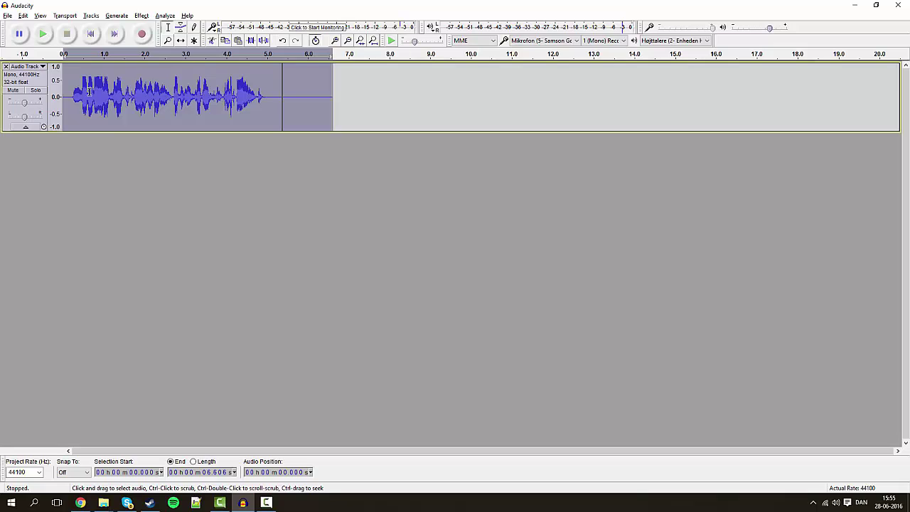
pyautogui.press('space')
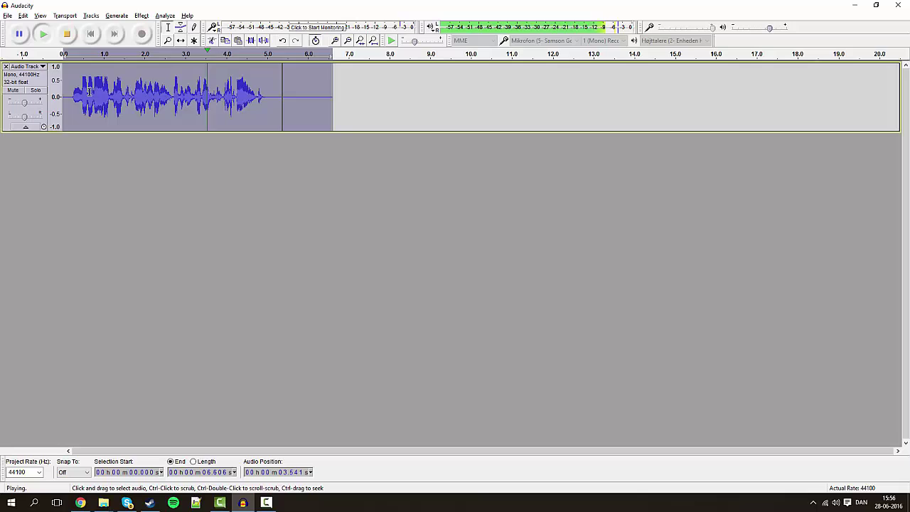
pyautogui.press('space')
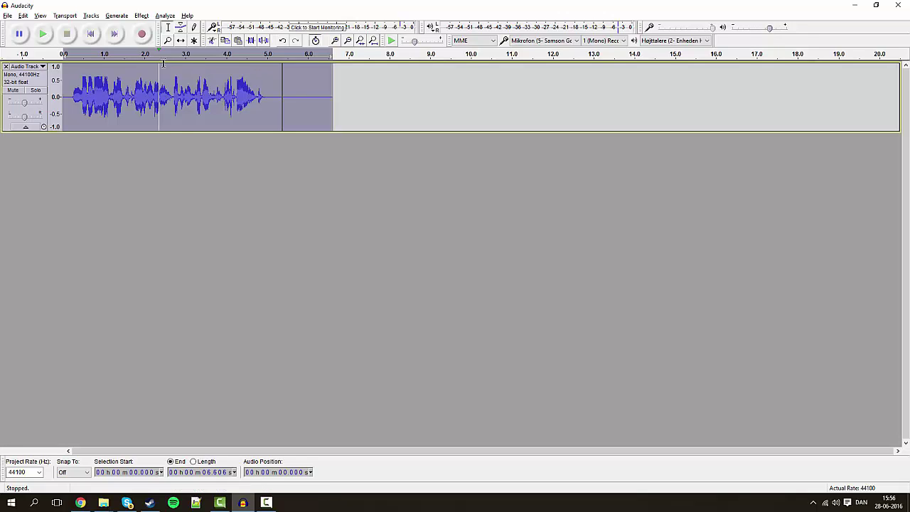
pyautogui.click(345, 107)
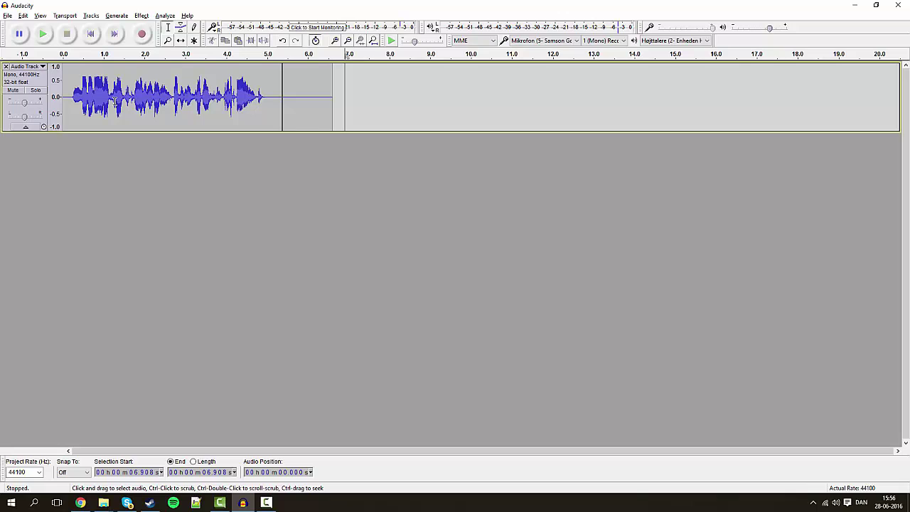
pyautogui.hotkey('ctrl', 'a')
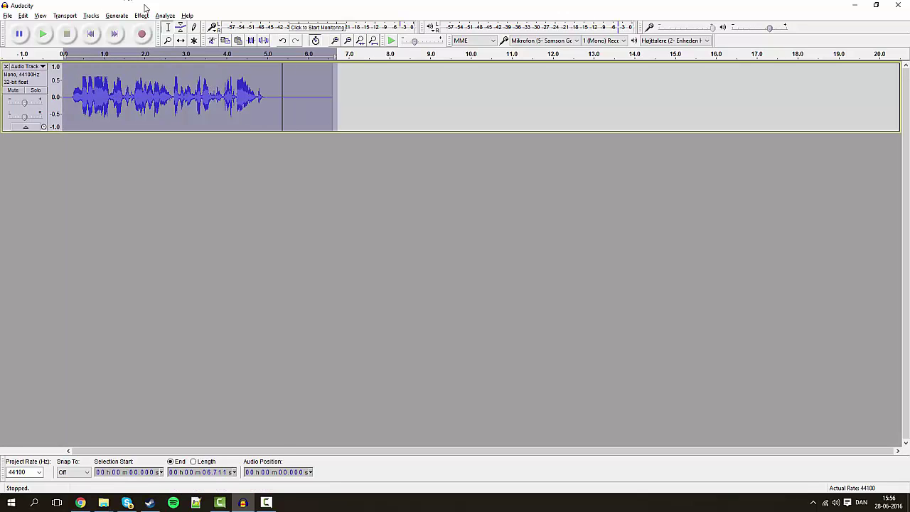
# - Normalize the voice track to its target maximum amplitude
pyautogui.click(142, 15)
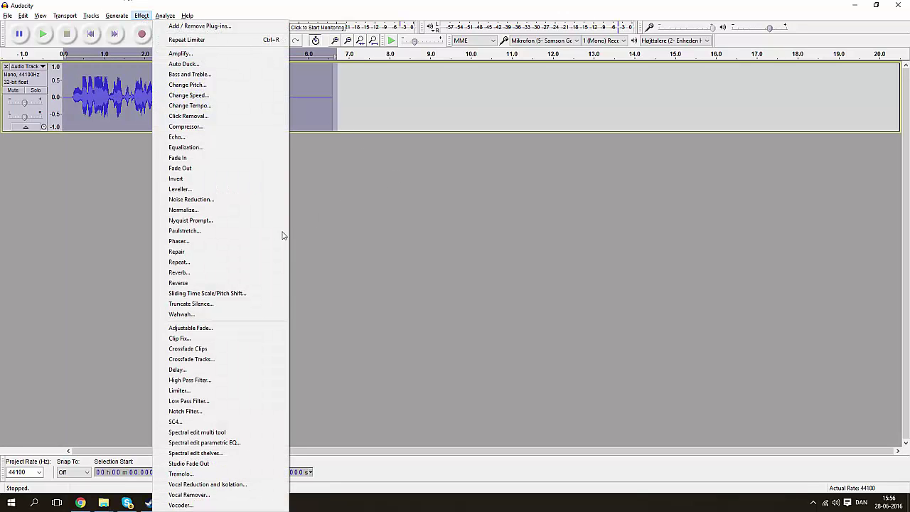
pyautogui.click(203, 213)
pyautogui.doubleClick(497, 237)
pyautogui.write('-0.5')
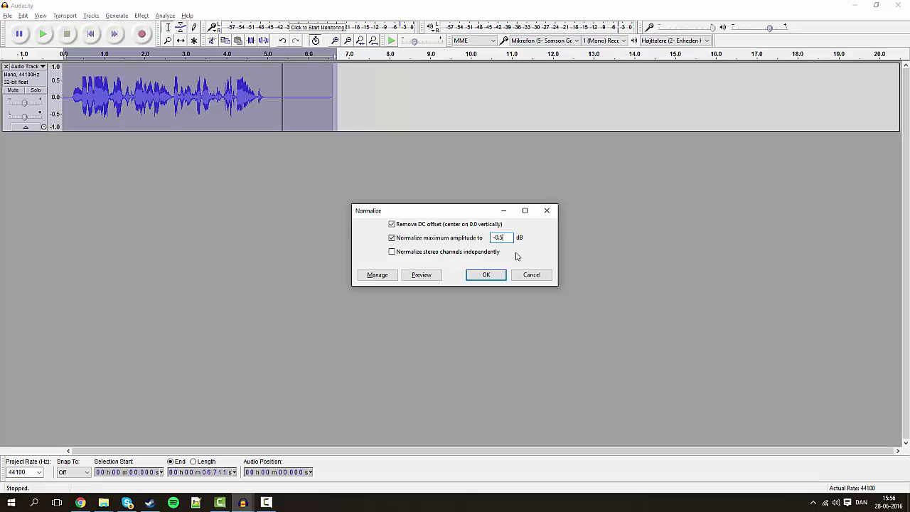
pyautogui.click(486, 275)
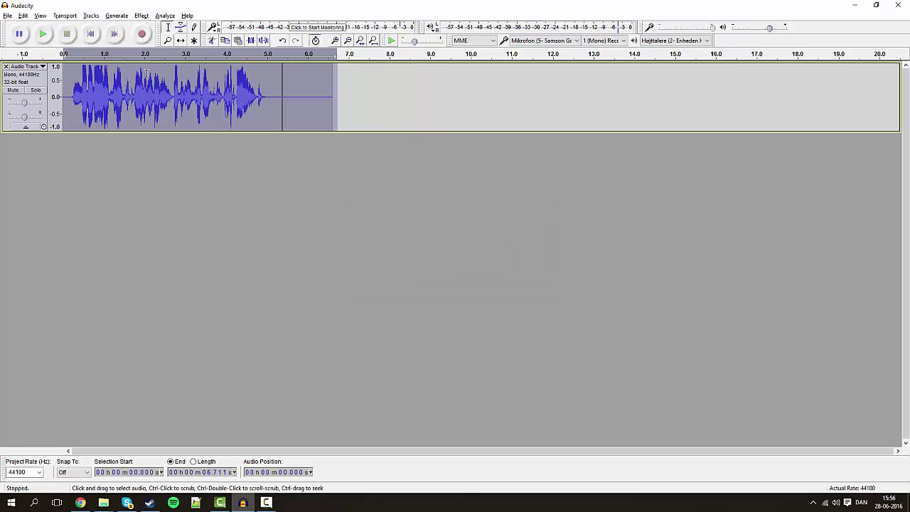
# - Run Normalize on the track a second time with the same settings
pyautogui.click(141, 15)
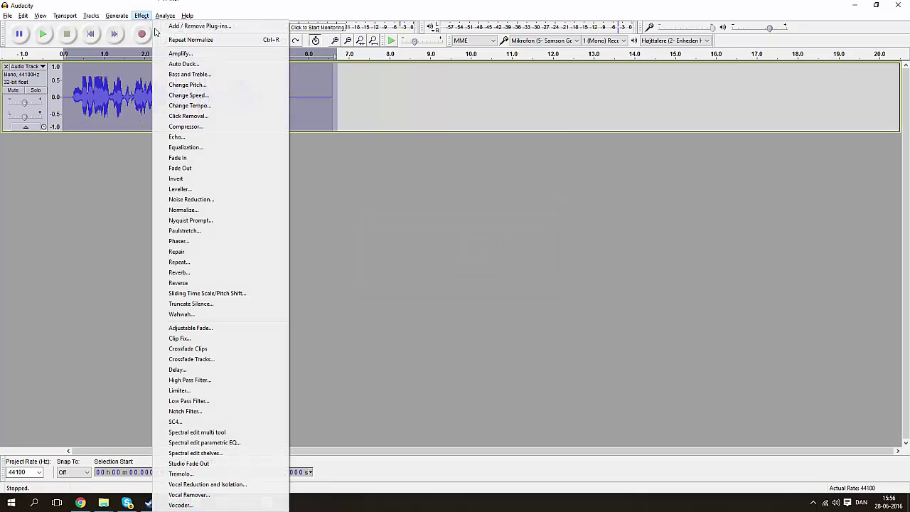
pyautogui.click(202, 210)
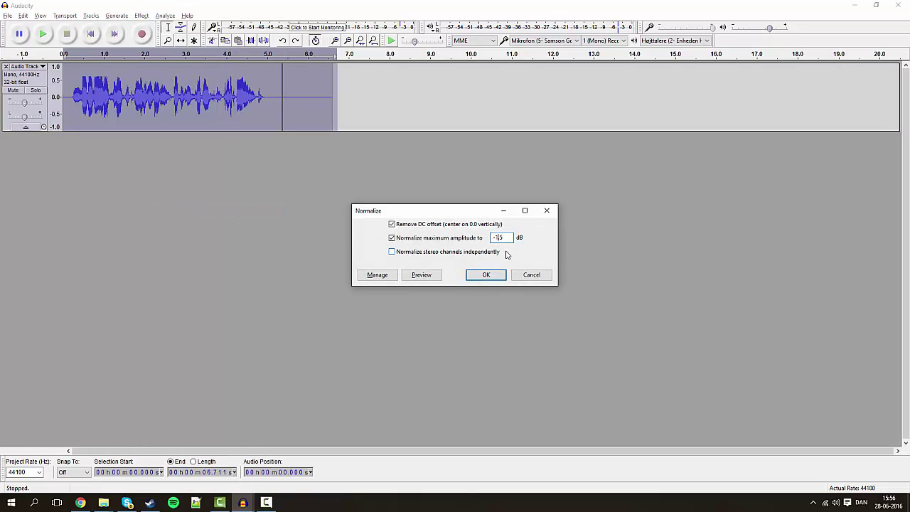
pyautogui.click(477, 277)
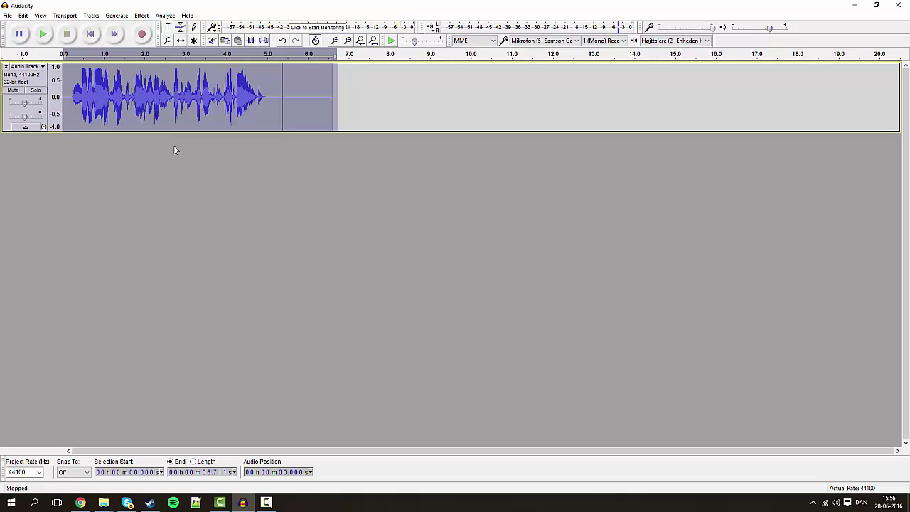
pyautogui.press('space')
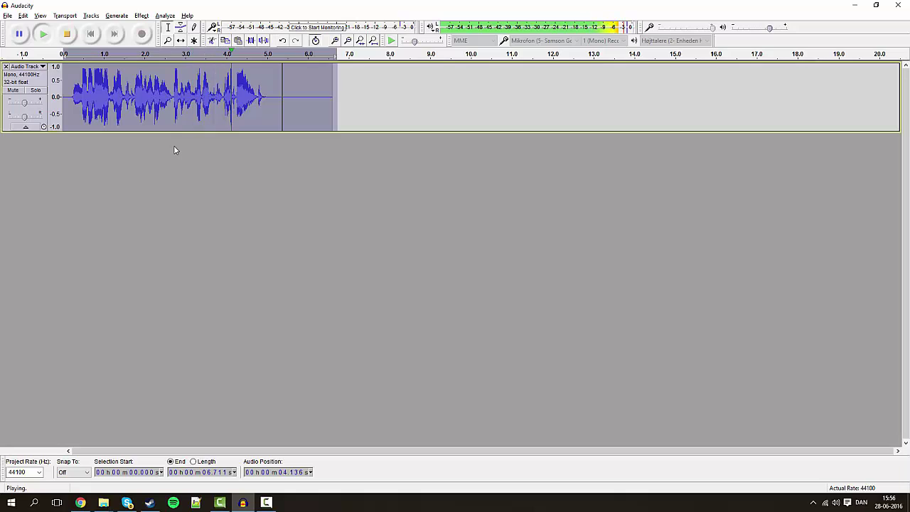
pyautogui.press('space')
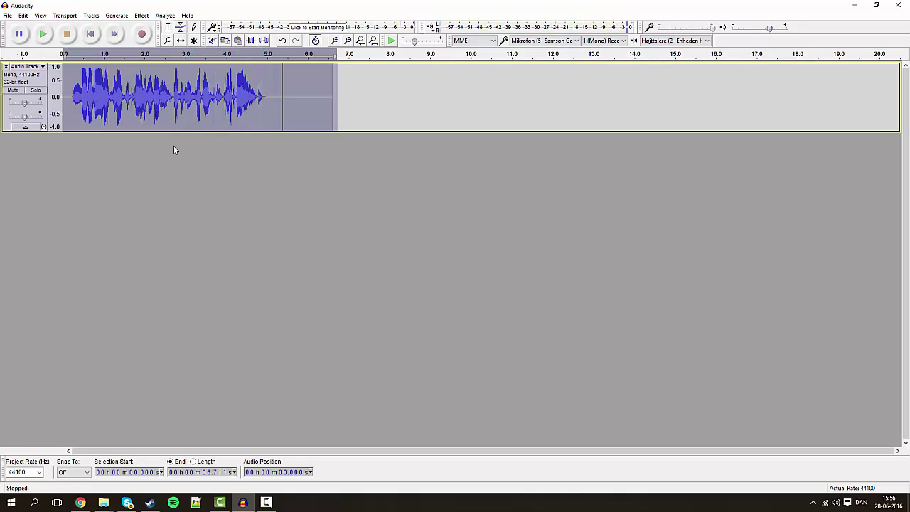